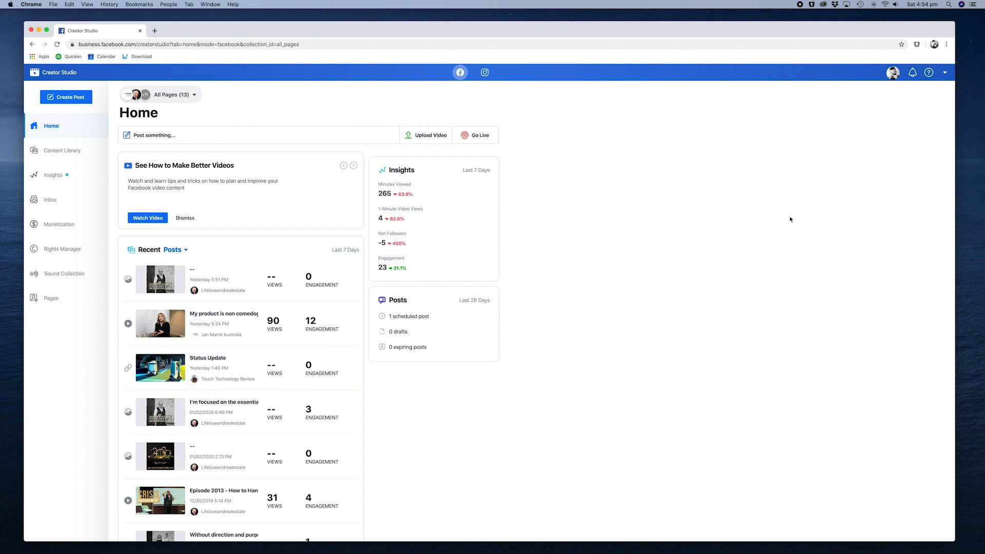
Switch to the Instagram section, view the connected Instagram accounts, and acknowledge the notice about sharing access with Page members.
left_click(485, 73)
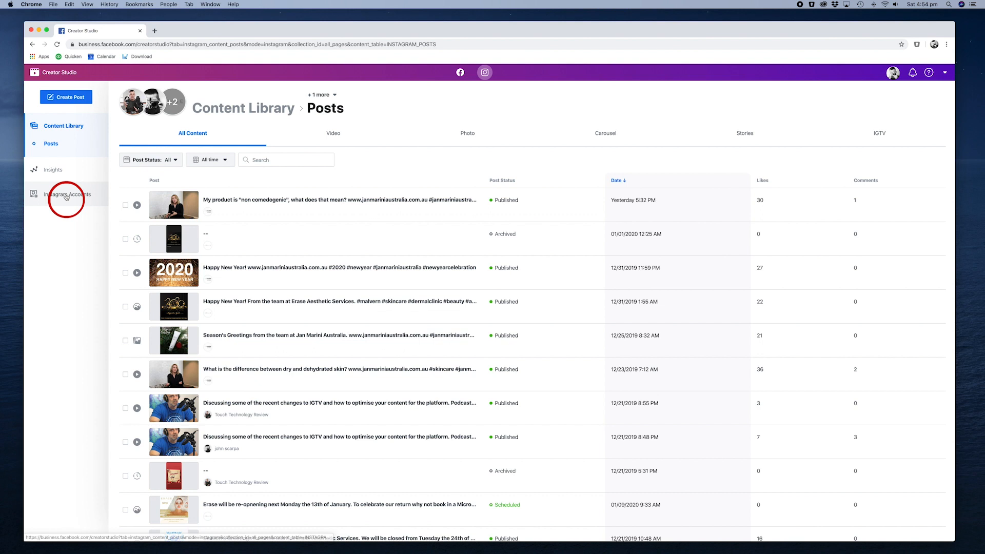
left_click(66, 197)
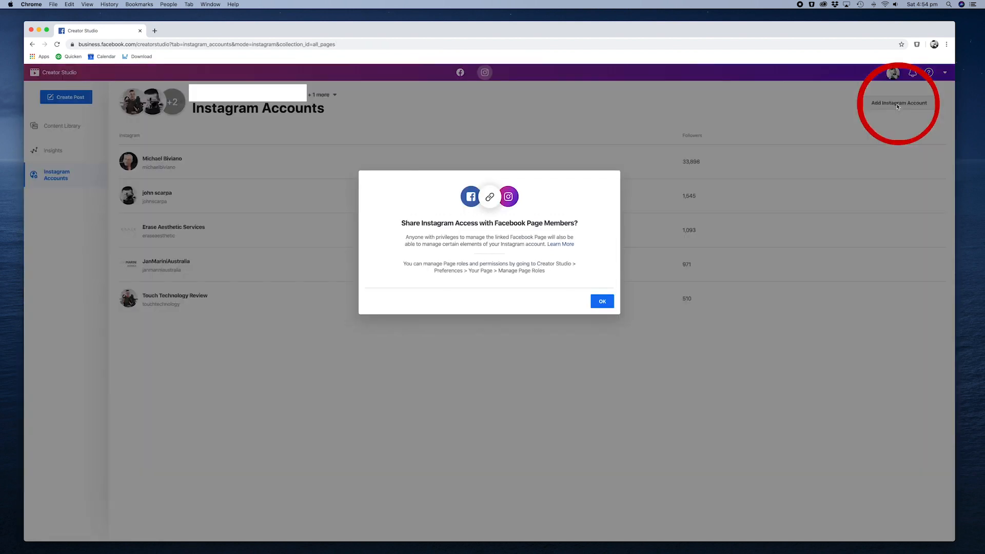
left_click(601, 302)
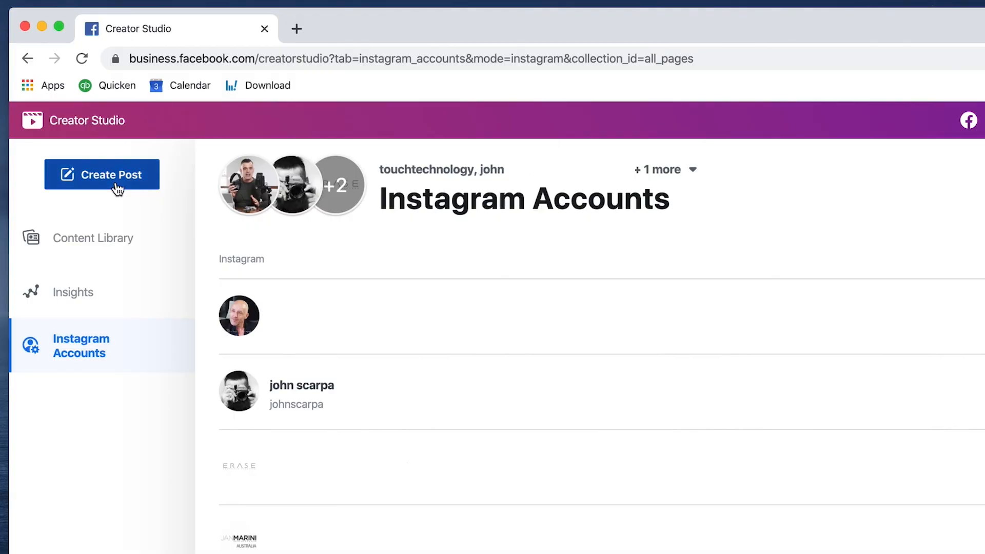
Start a new Instagram post for the touchtechnology account and write the caption "Instagram post text goes here", followed by a blank line.
left_click(118, 188)
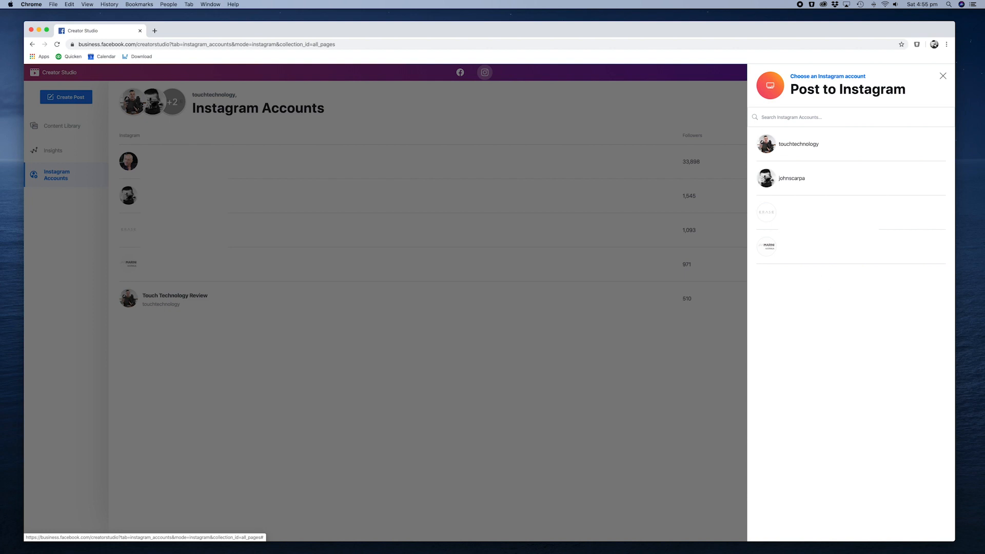
left_click(801, 151)
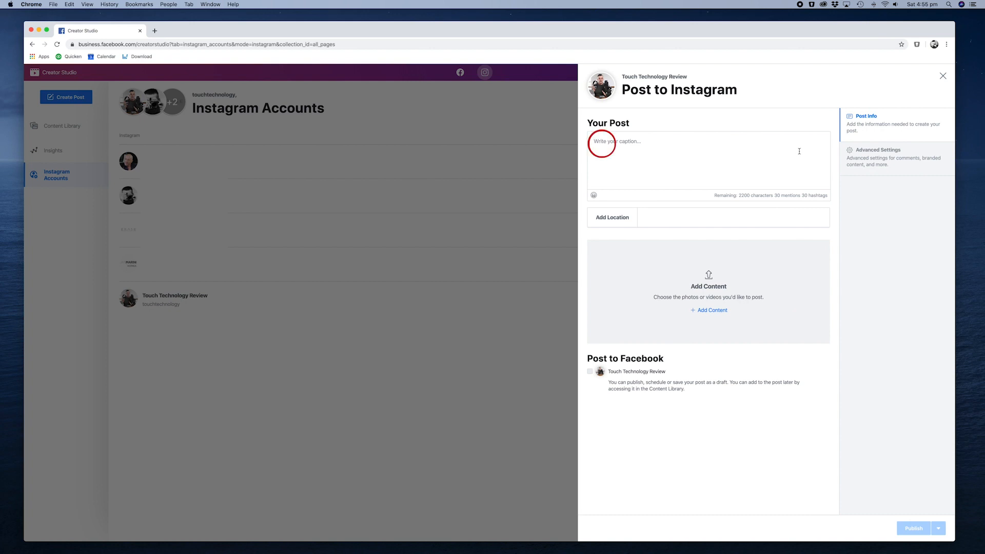
left_click(599, 143)
type("Instagram post text goes here")
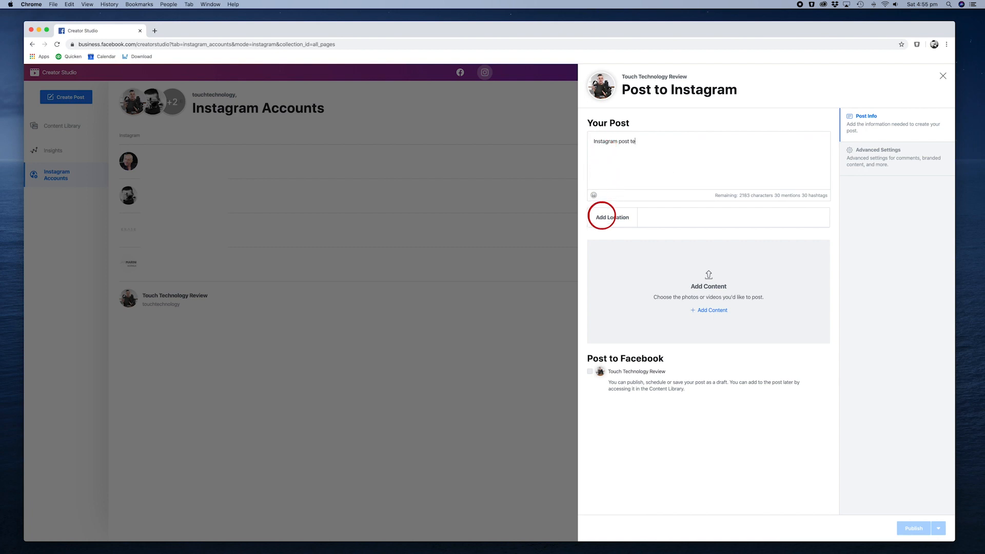
key("Return")
key("Return")
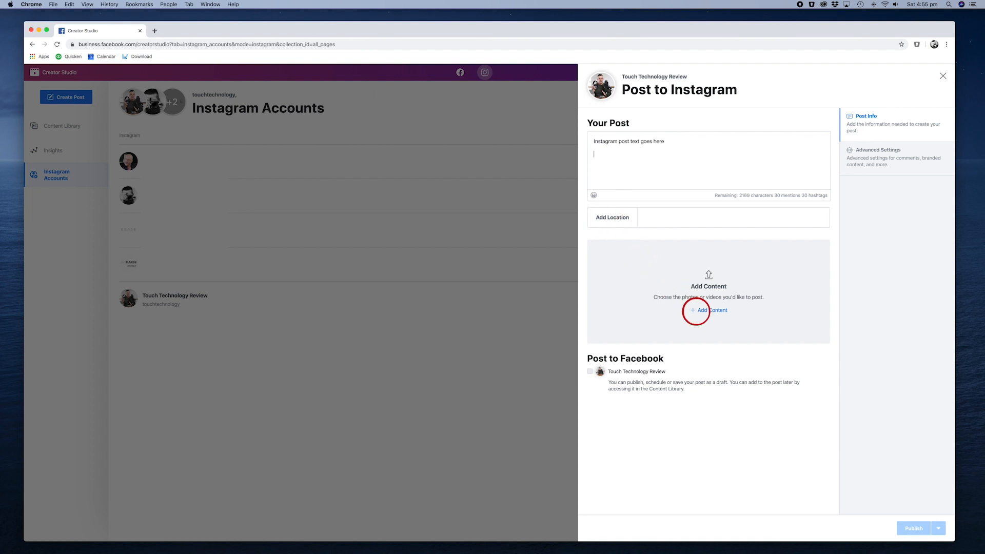
Add the suggested hashtag #socialmediamarketing to the caption.
type("#socialmedia")
key("Down")
key("Down")
key("Down")
key("Down")
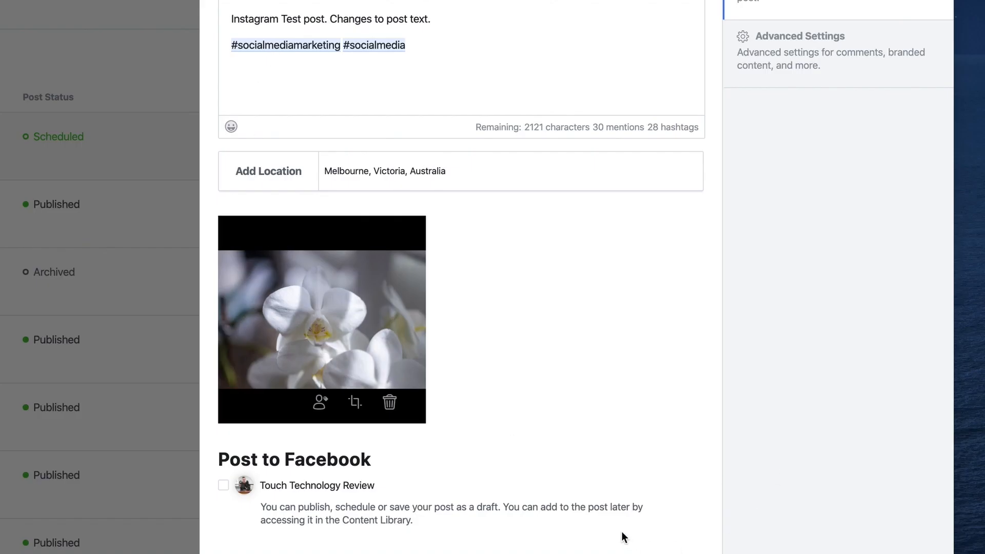
Tag the canonaustralia account on the upper-left area of the orchid photo.
left_click(320, 403)
left_click(426, 128)
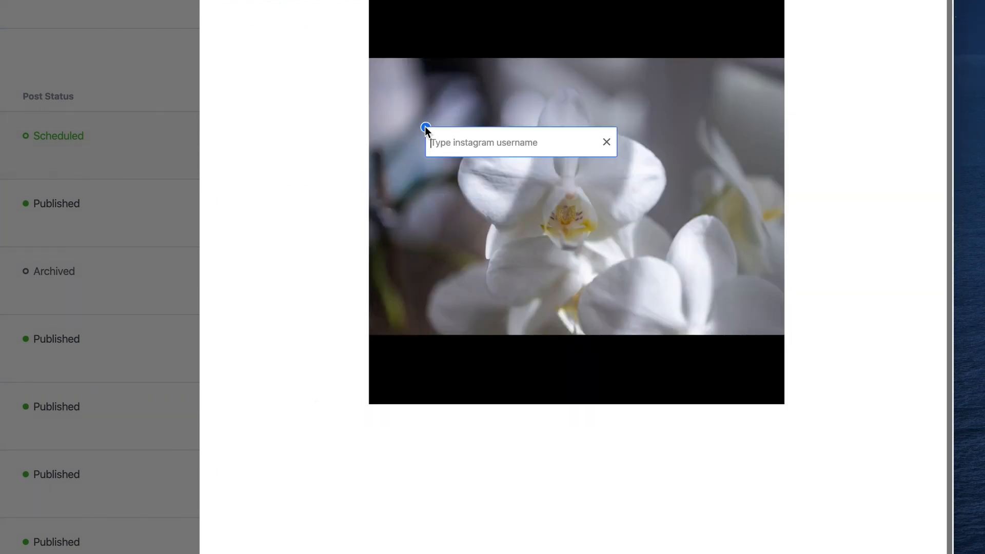
type("canon")
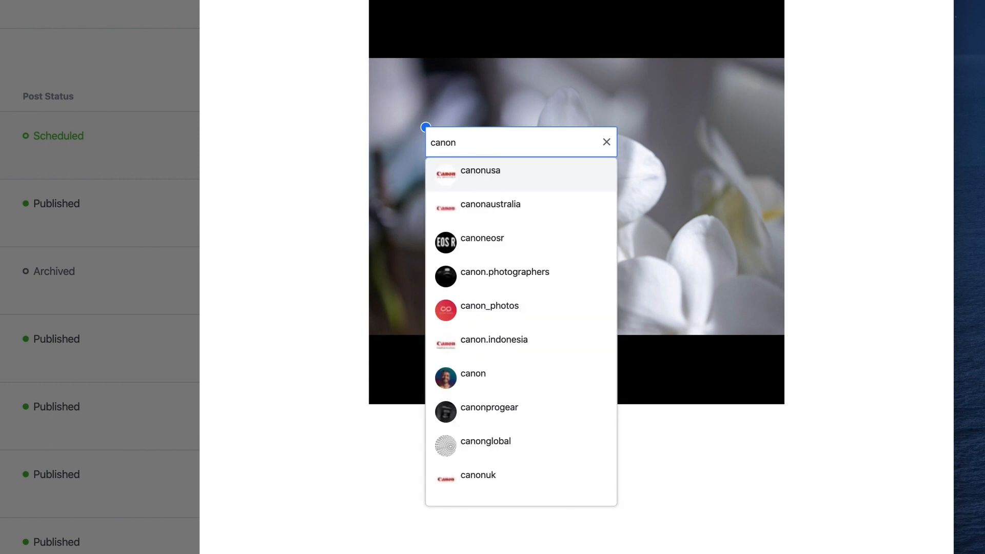
key("Down")
key("Return")
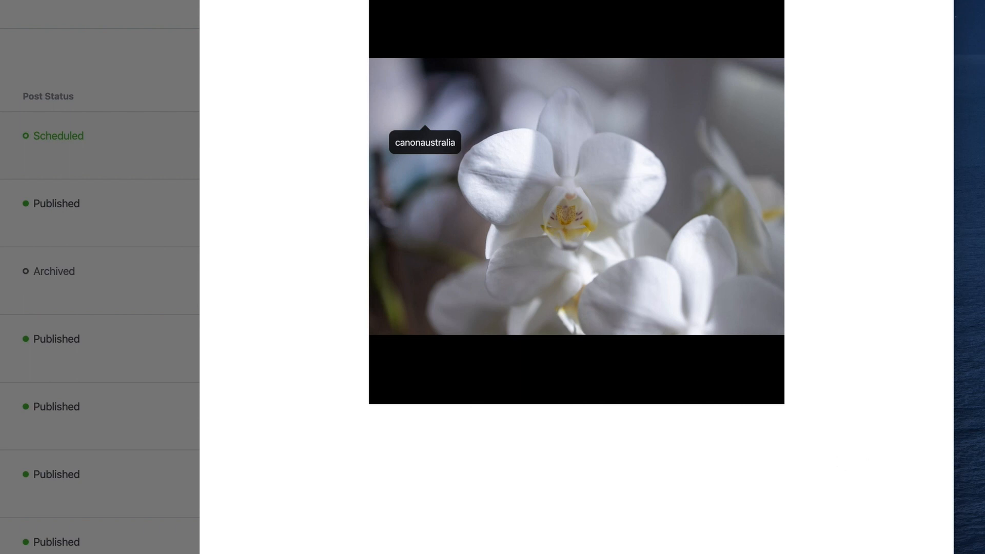
left_click(893, 553)
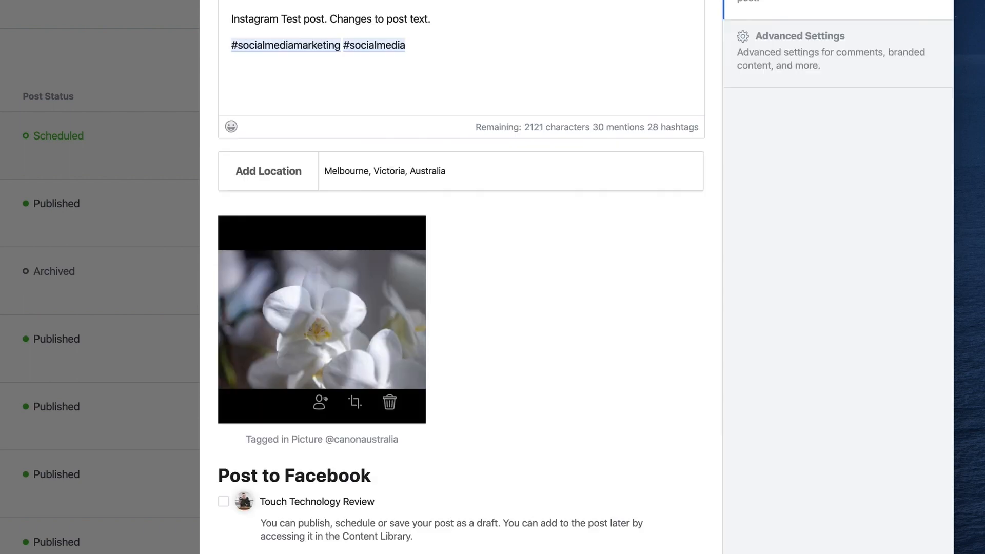
Open the orchid photo for cropping and try the vertical and landscape formats, shrinking the landscape frame around the flower.
left_click(355, 405)
left_click(154, 96)
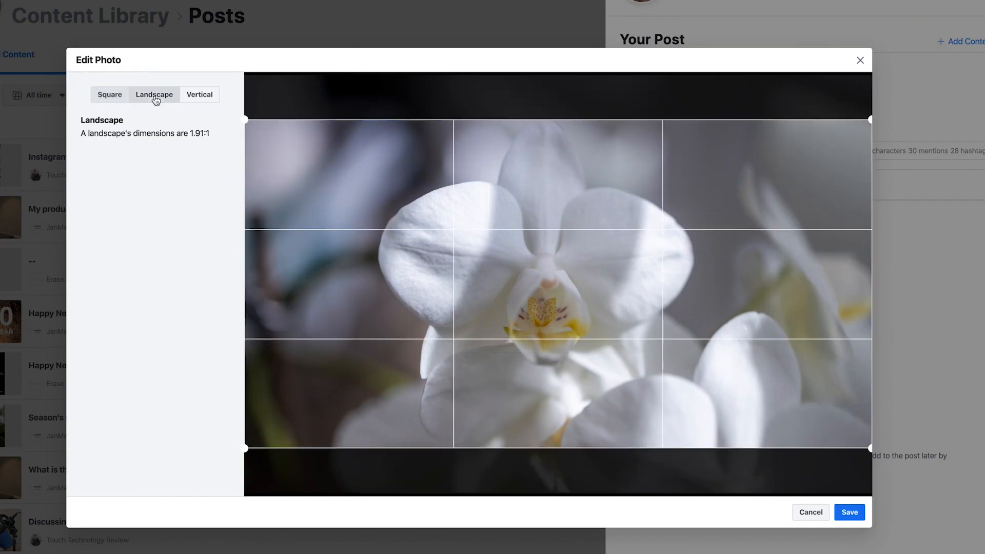
left_click(195, 98)
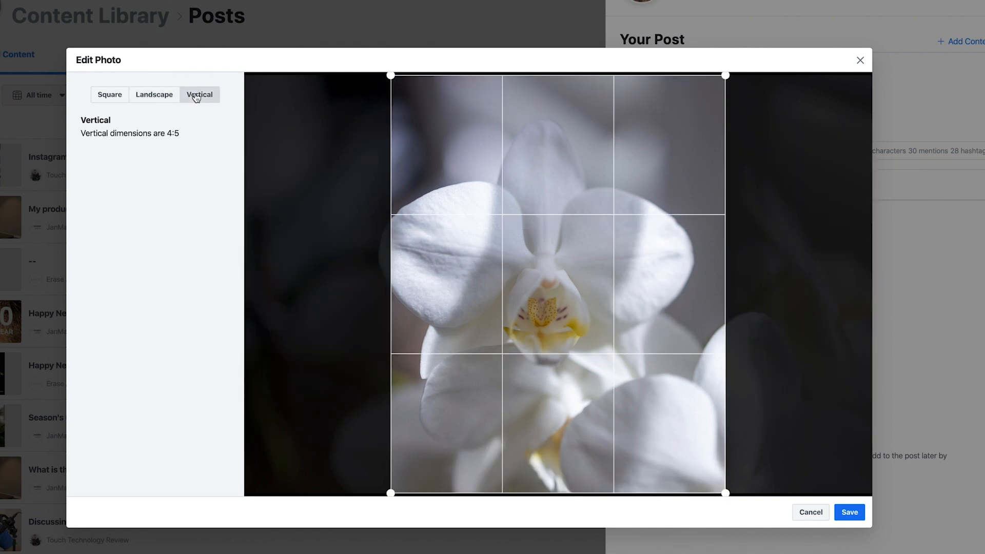
left_click_drag(725, 75, 737, 57)
left_click(154, 96)
left_click_drag(870, 121, 688, 215)
left_click_drag(537, 275, 596, 236)
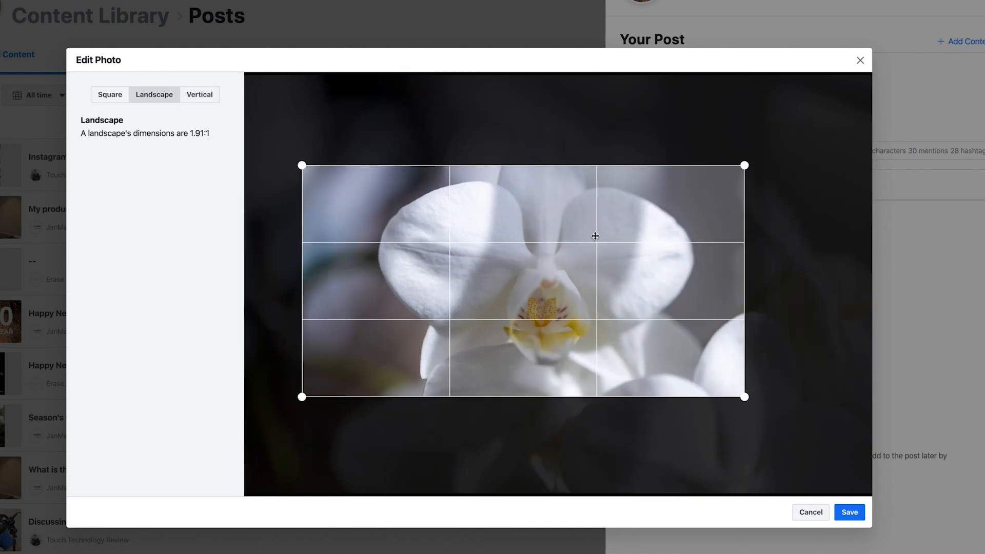
Crop the photo to a square frame around the main orchid bloom and save the edit.
left_click(104, 95)
left_click_drag(770, 77, 631, 212)
left_click_drag(537, 308, 589, 249)
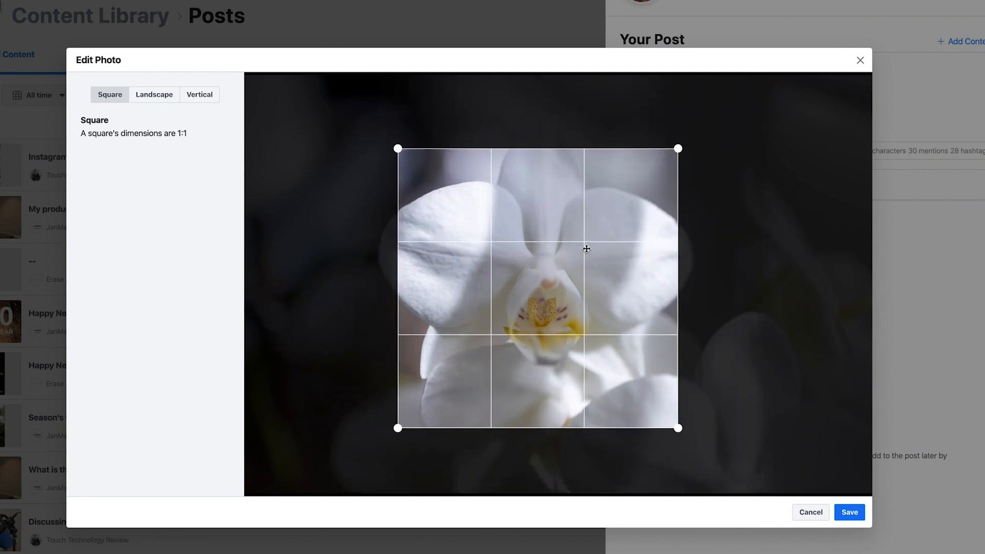
left_click_drag(677, 149, 724, 102)
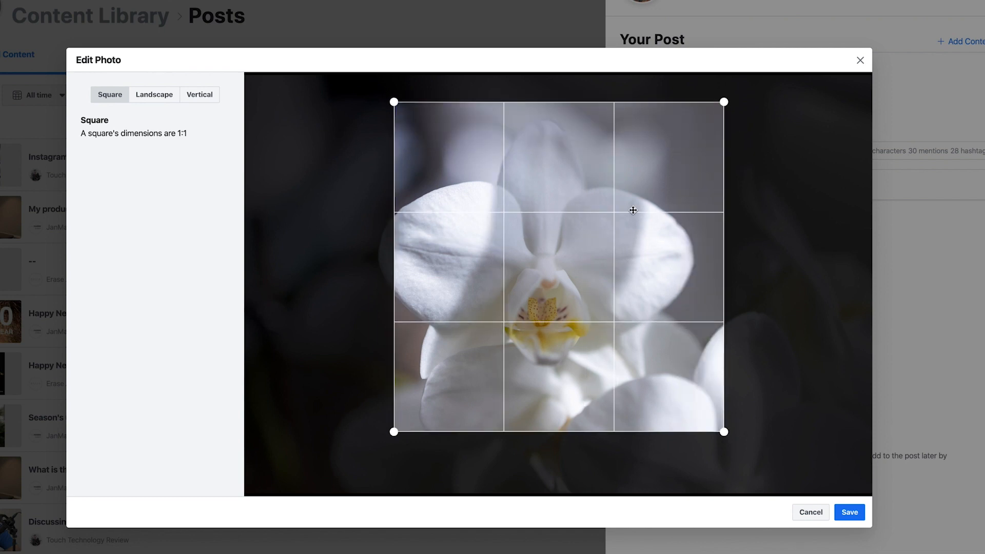
left_click_drag(634, 210, 618, 214)
left_click(850, 513)
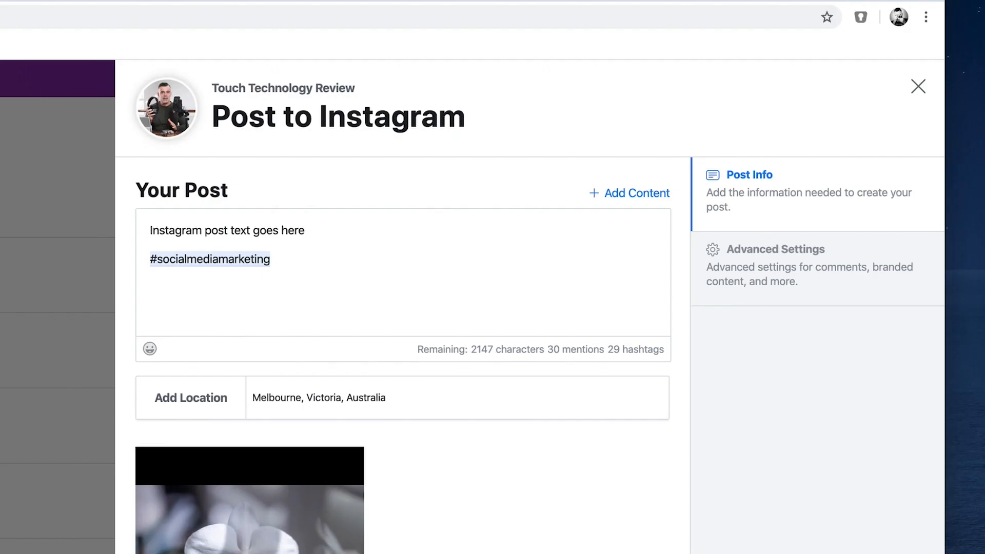
Open the post's advanced settings and try turning comments off, restoring them again.
left_click(775, 280)
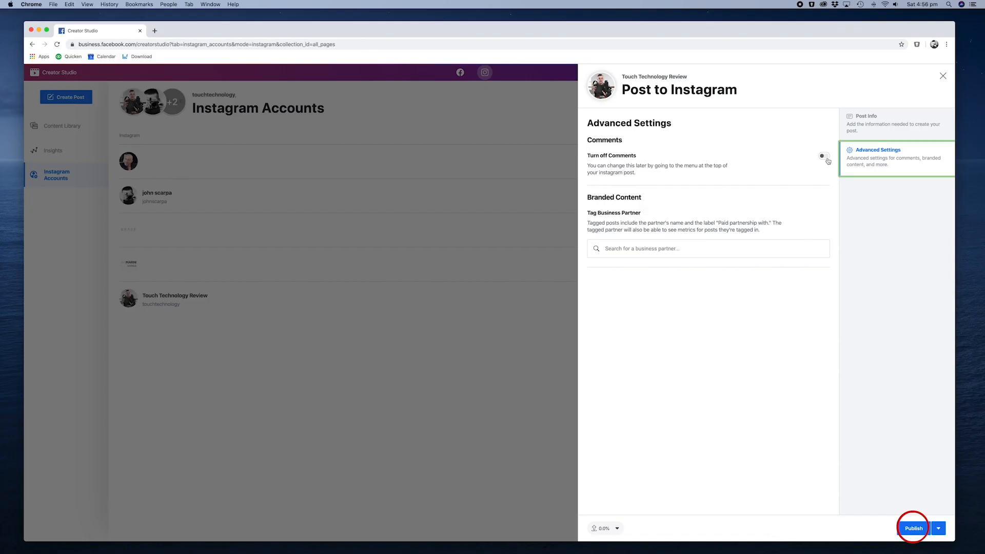
left_click(658, 263)
left_click(826, 158)
Try searching for "apple" as a business partner to tag and clear the search text.
left_click(633, 246)
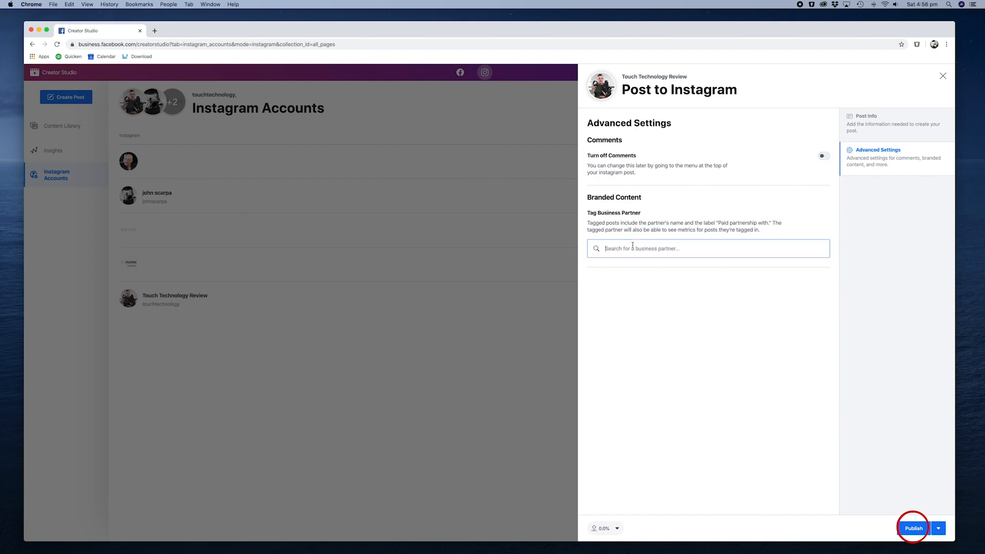
type("apple")
key("BackSpace")
key("BackSpace")
key("BackSpace")
key("BackSpace")
key("BackSpace")
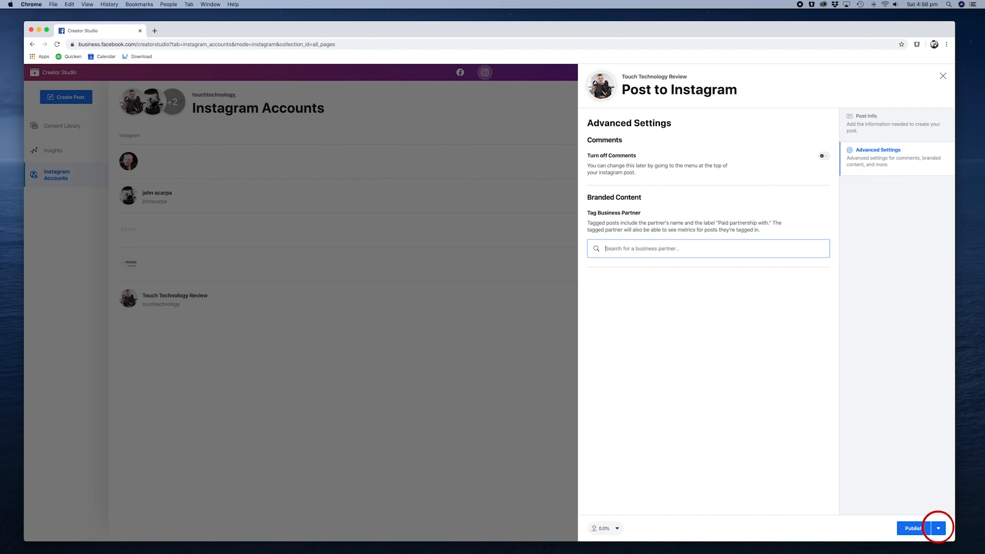
Schedule the Instagram post for Jan 10, 2020 at 8:55 AM instead of publishing it immediately.
left_click(939, 528)
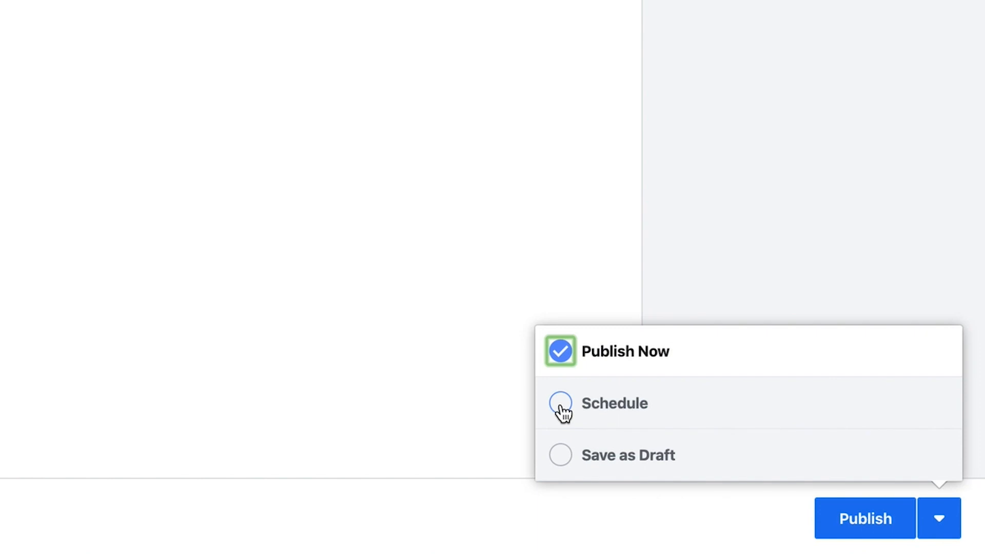
left_click(561, 404)
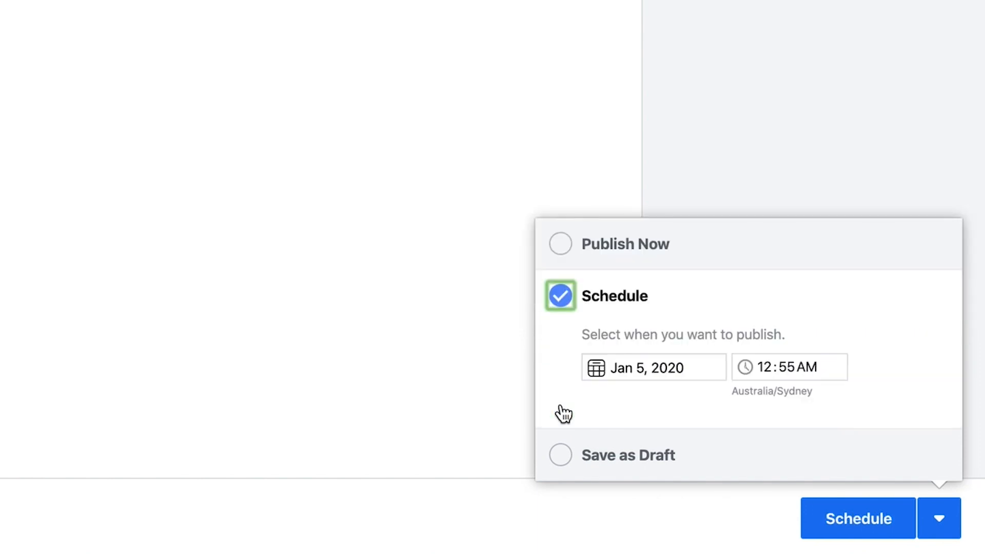
left_click(601, 365)
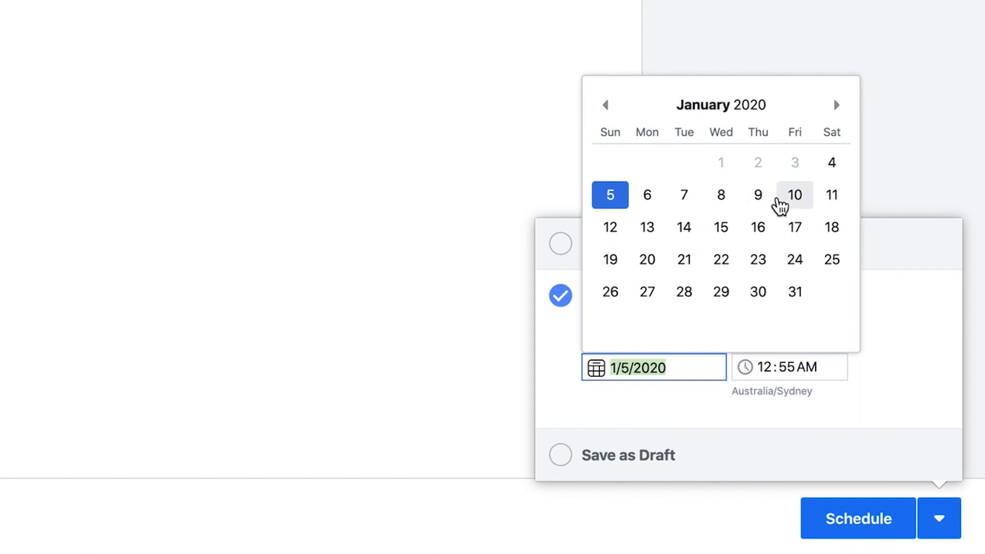
left_click(785, 196)
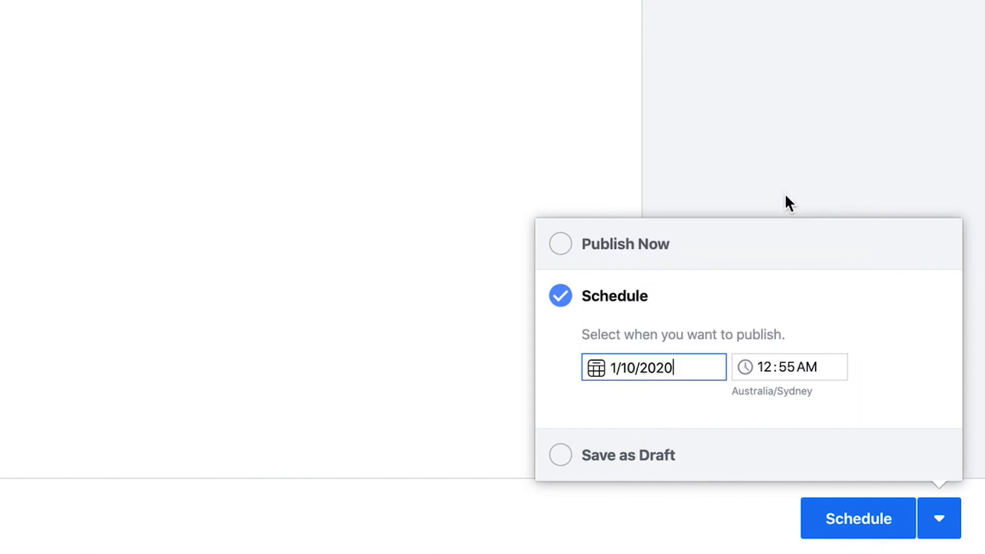
left_click(765, 372)
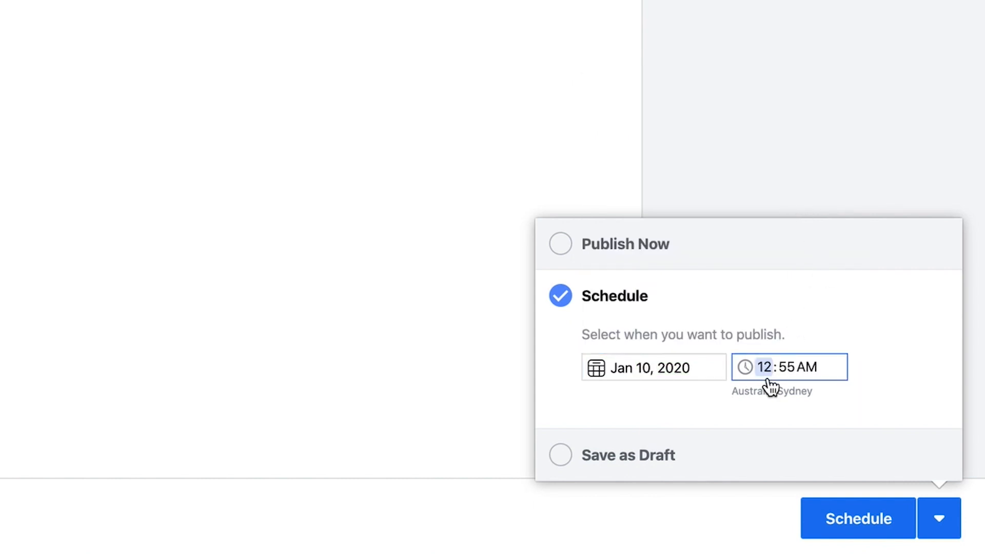
type("8")
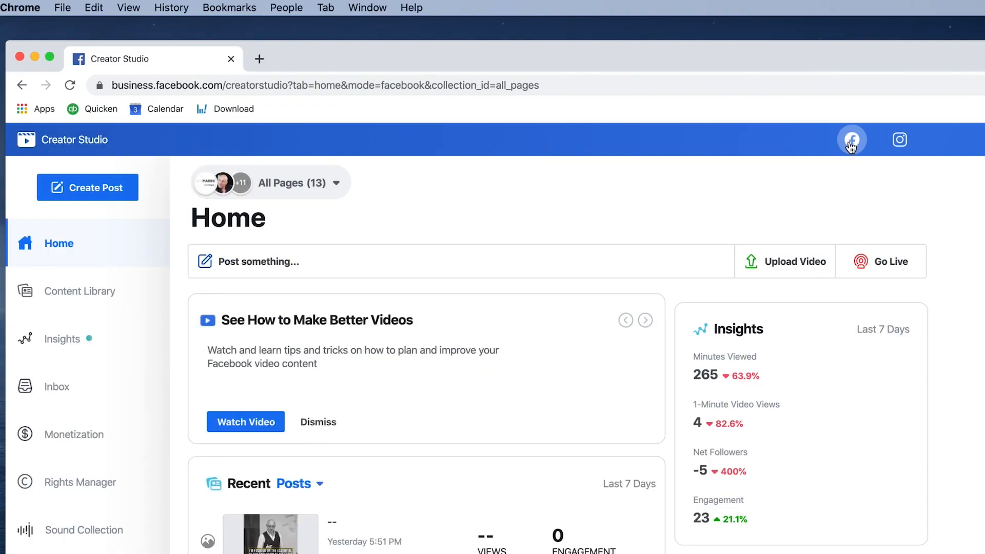
Return to the Instagram section and start a new IGTV post for the touchtechnology account.
left_click(901, 141)
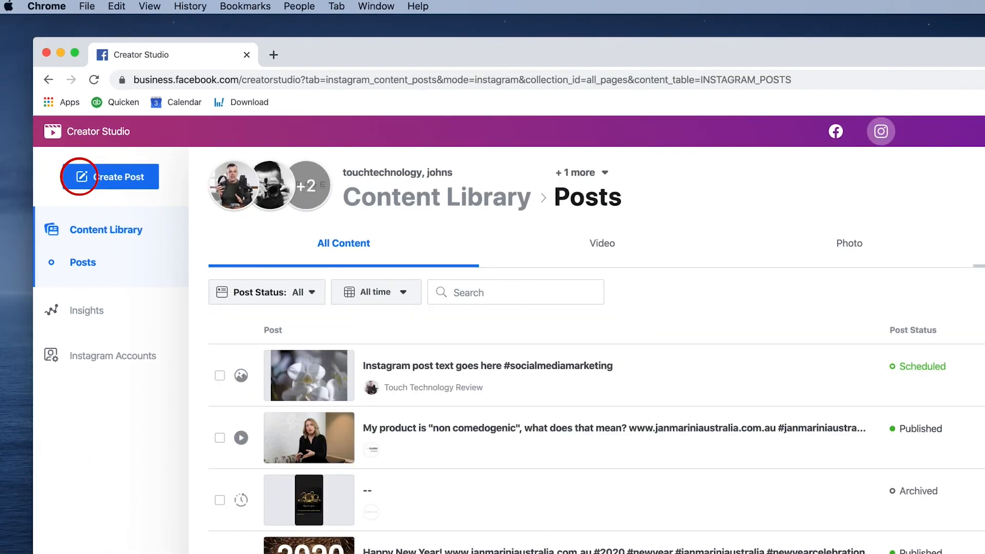
left_click(109, 181)
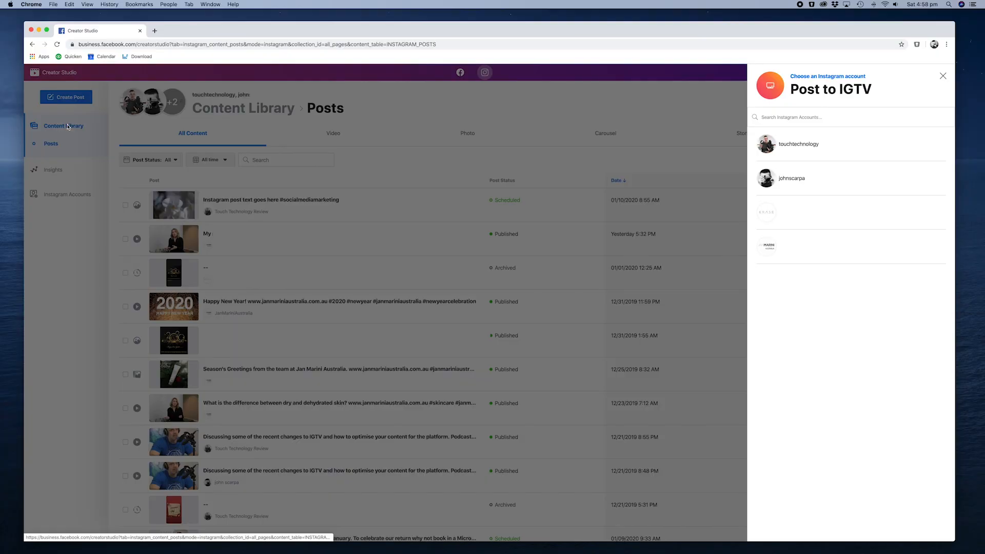
left_click(782, 145)
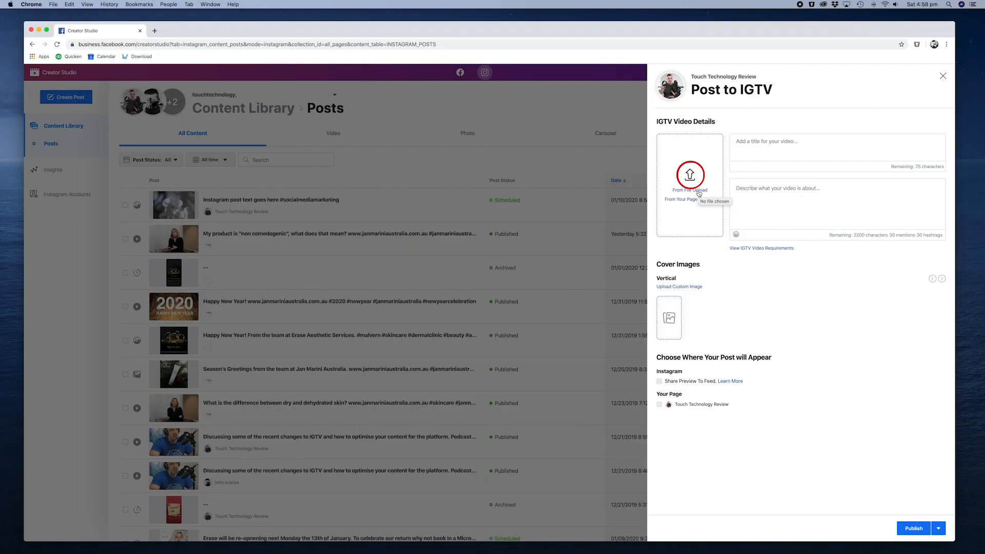
Upload the video top5photoeditingapps.mp4 from the "alternatives to photoshop" folder inside Touch Technology Review under clients2019.
left_click(690, 178)
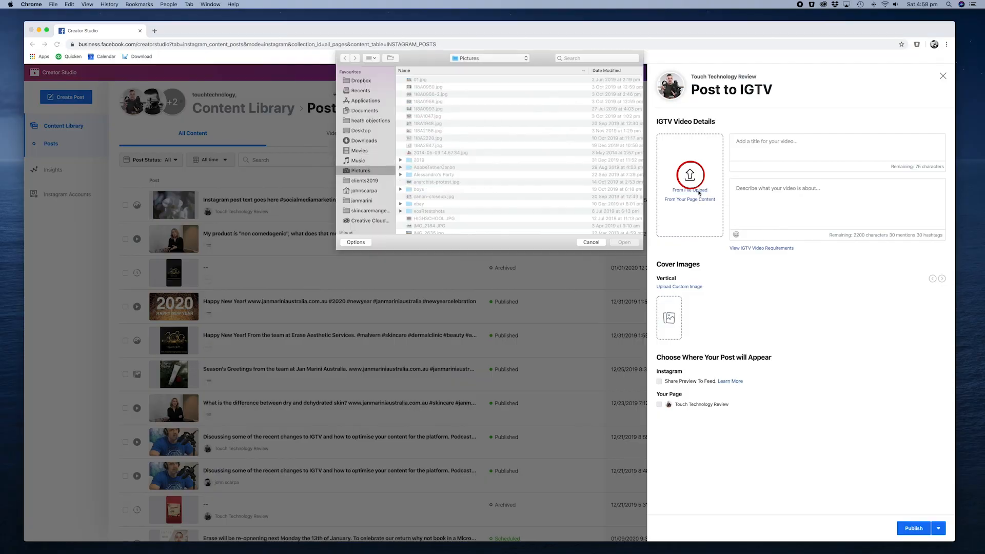
left_click(370, 181)
double_click(438, 210)
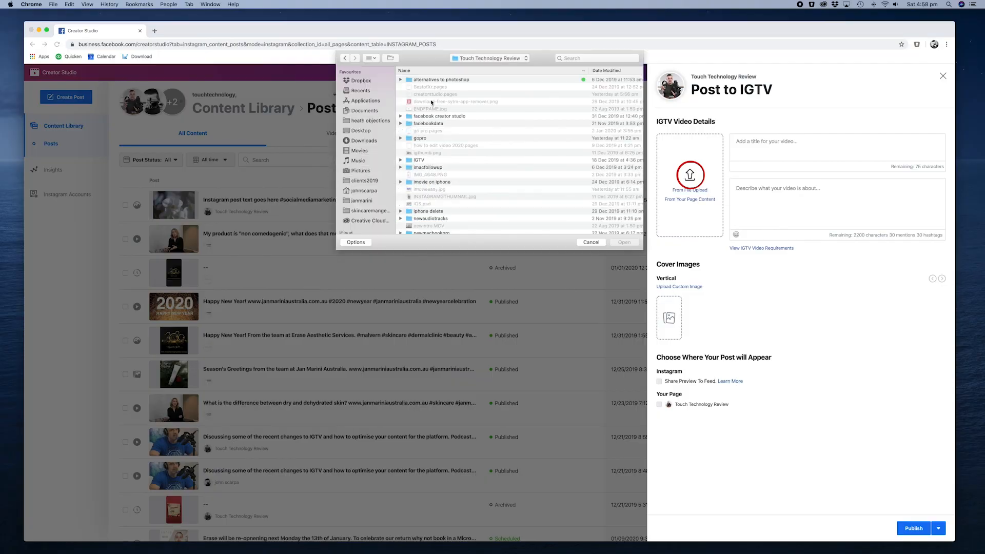
double_click(422, 80)
scroll(464, 150, "down", 5)
left_click(462, 200)
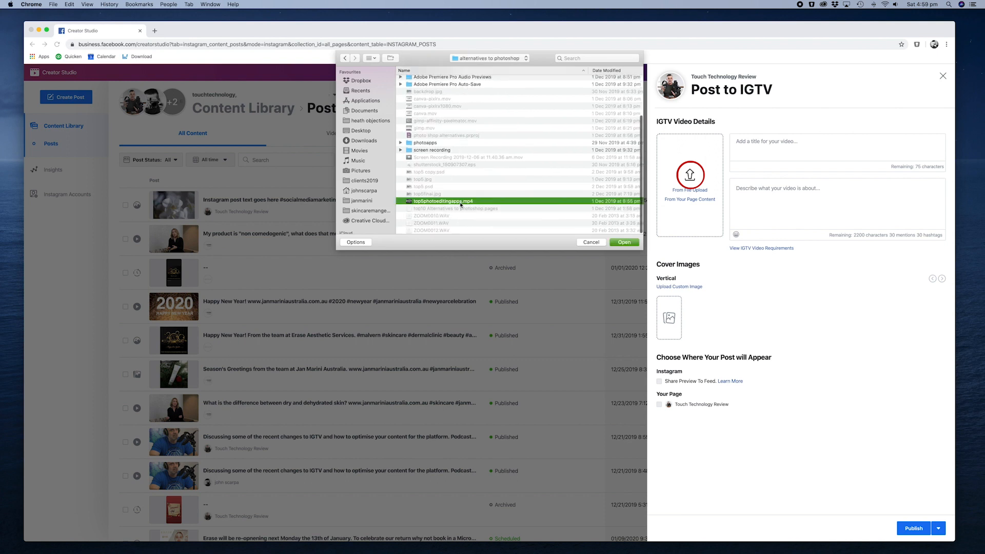
left_click(626, 243)
Title the IGTV video "Top 5 applications" and describe it as "Instagram Upload" with the hashtags #videoproduction and #socialmedia below.
type("Top")
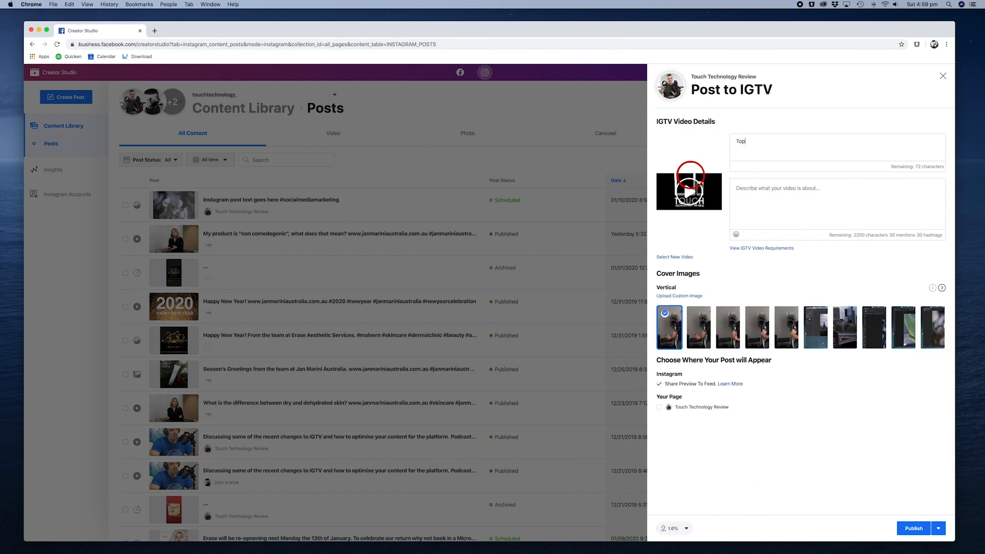
type(" 5 applications")
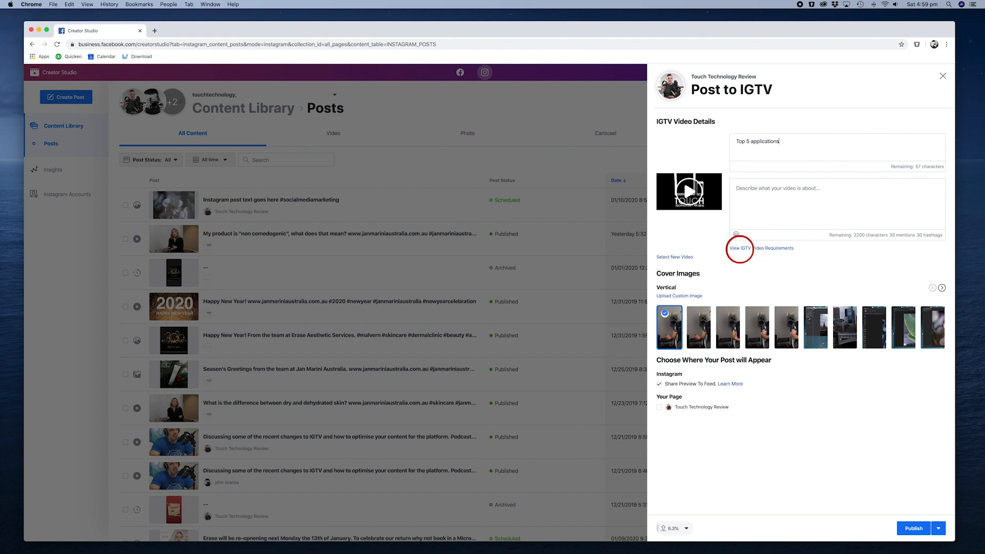
left_click(748, 189)
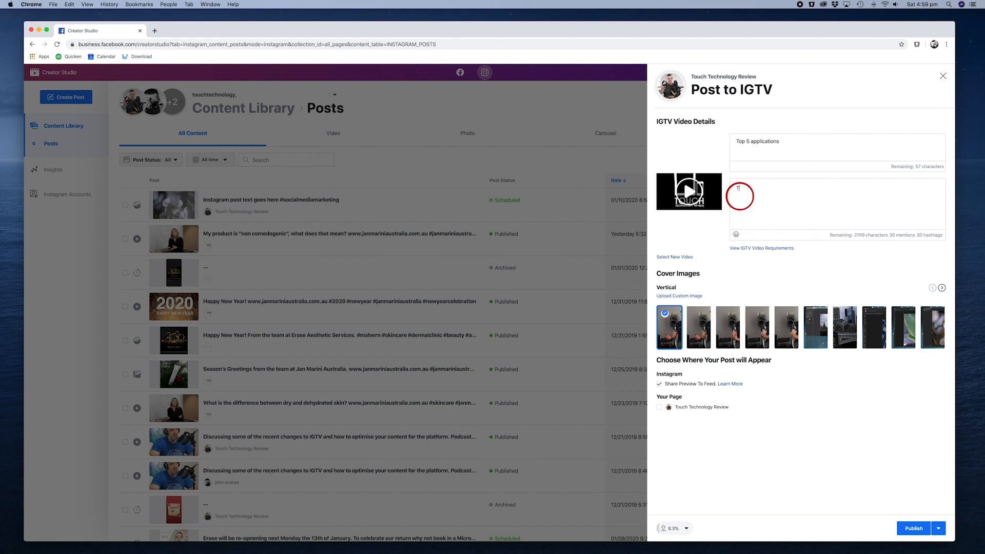
type("Instagram Upload")
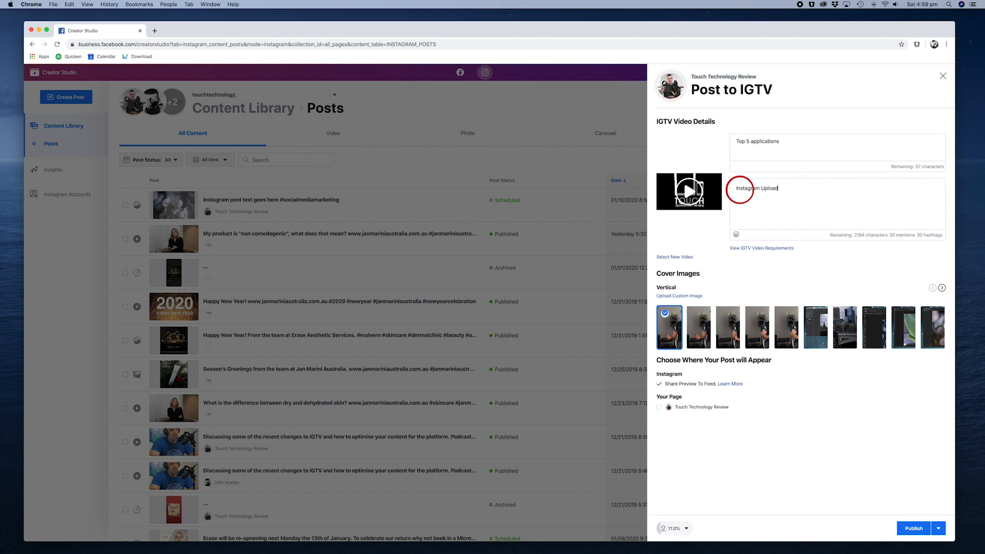
key("Return")
type("#videoproduction")
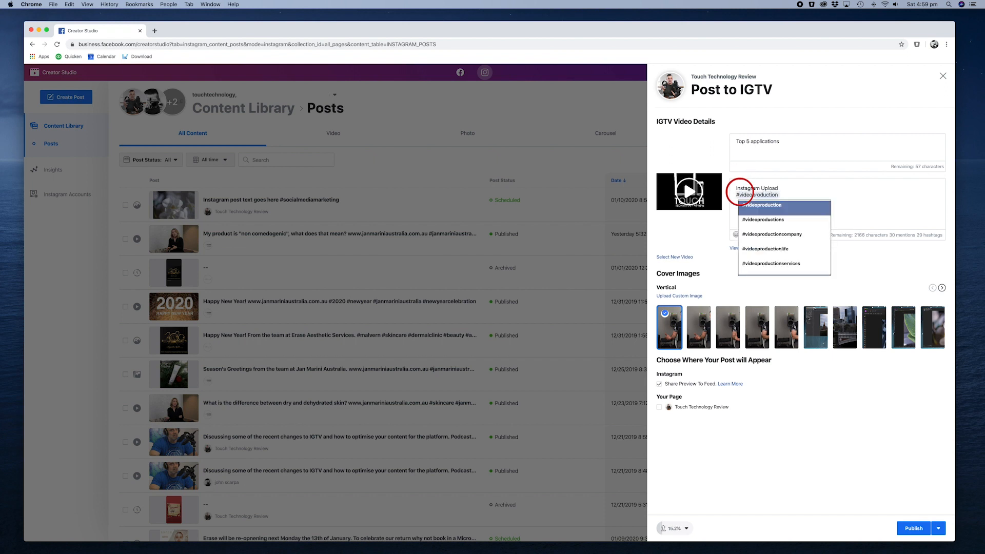
key("Return")
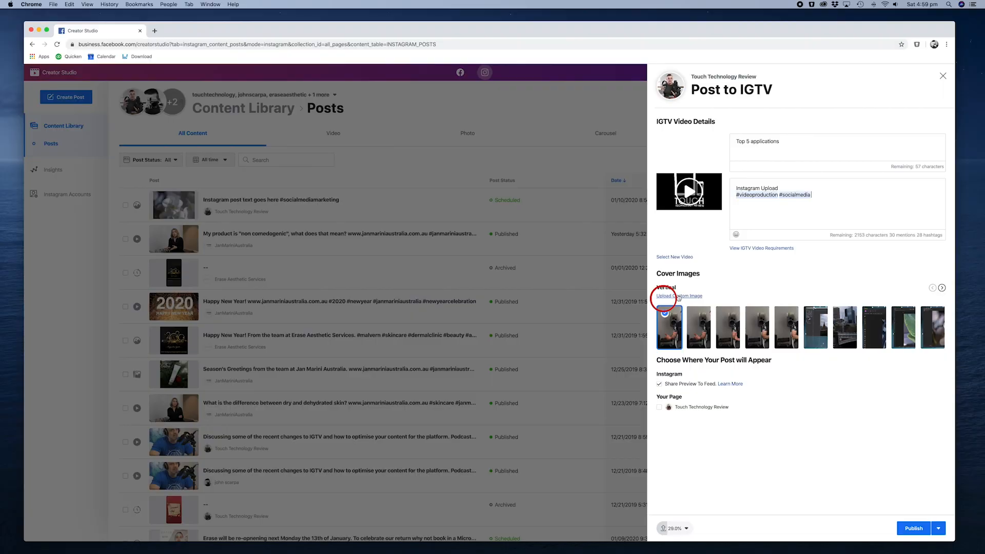
Upload a custom image as the vertical cover of the IGTV video.
left_click(679, 296)
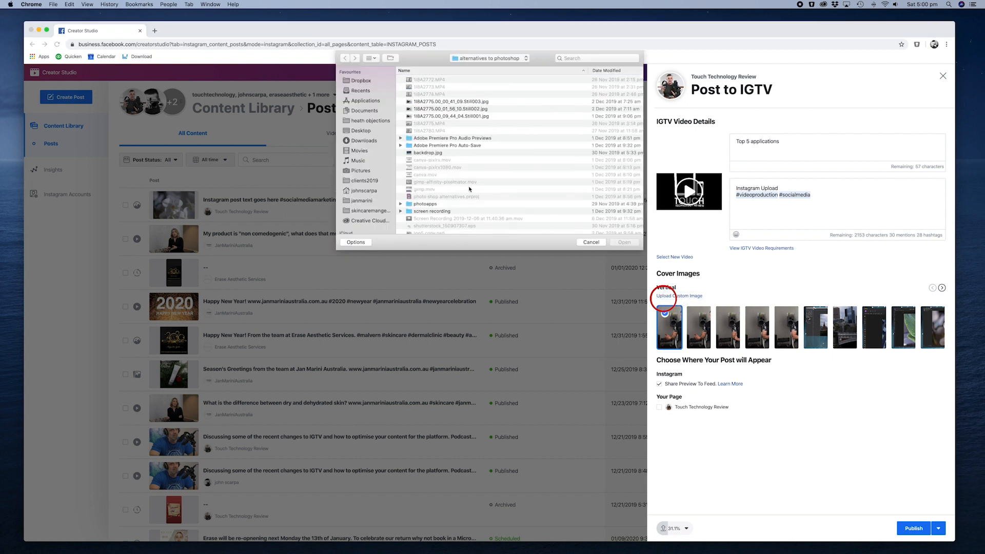
scroll(469, 189, "down", 5)
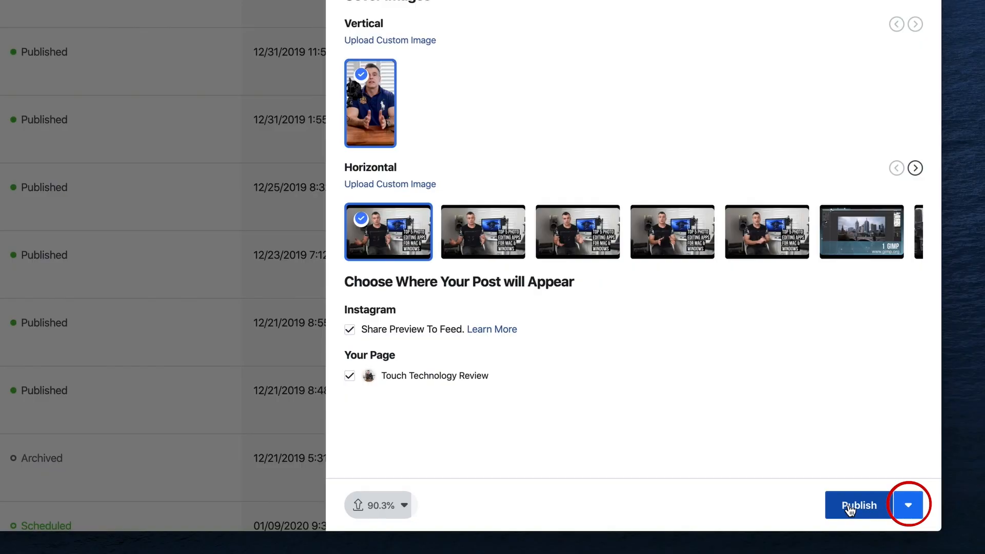
Set the IGTV post to be scheduled for 1/15/2020 instead of published immediately, with the publishing hour set to 8.
left_click(908, 509)
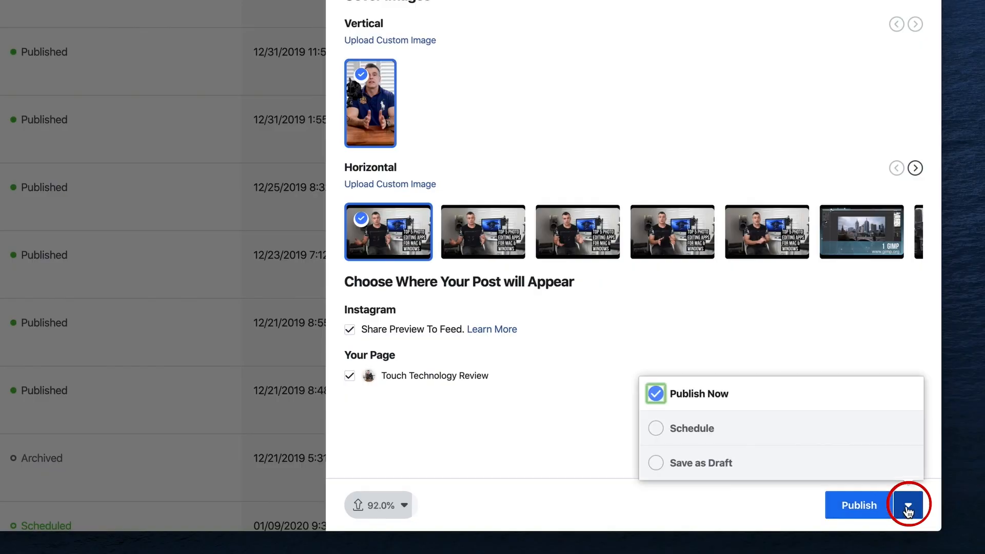
left_click(658, 430)
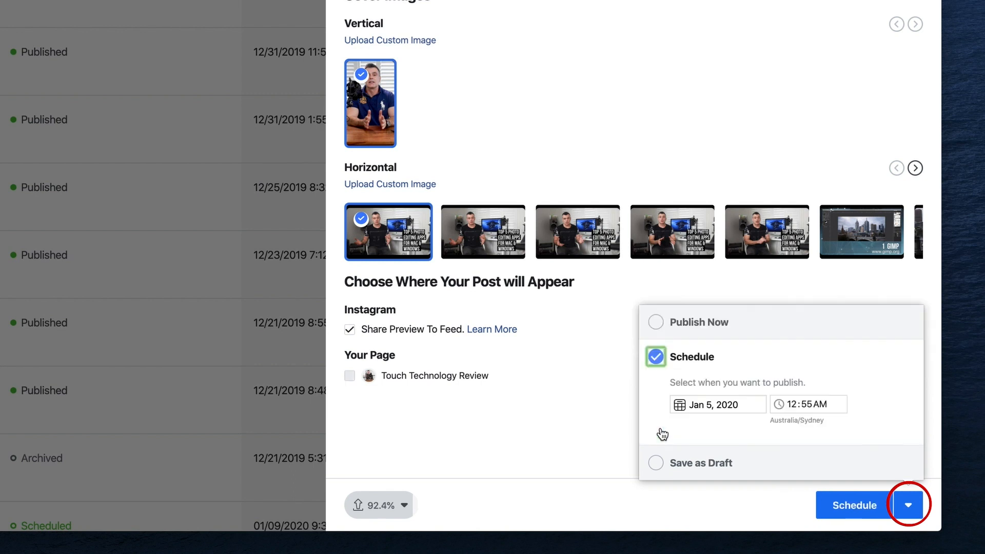
left_click(680, 405)
left_click(763, 320)
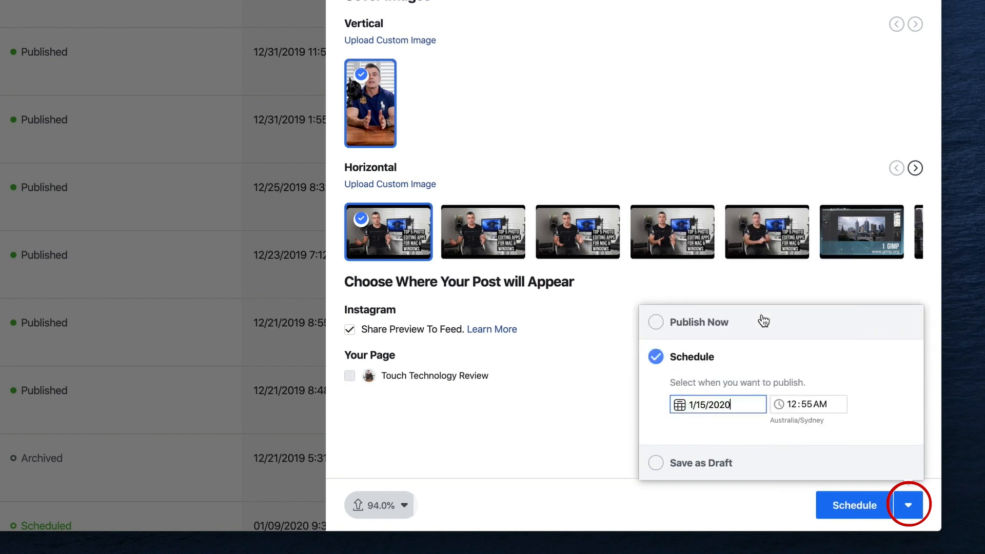
left_click(780, 407)
left_click(794, 405)
type("8")
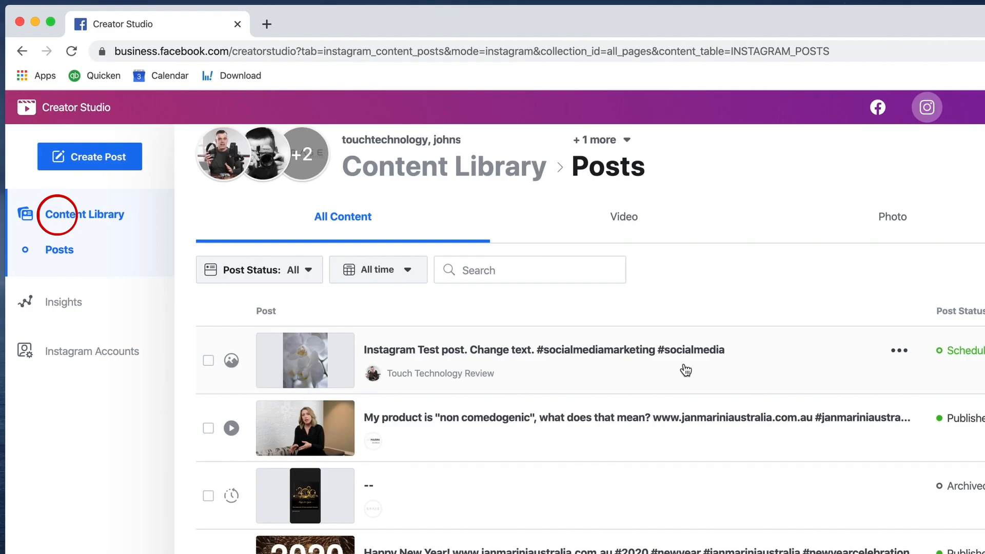
Edit the scheduled orchid post's text to "Instagram Test post. Changes to post text." with a blank line before the hashtags, and save and schedule it.
left_click(901, 353)
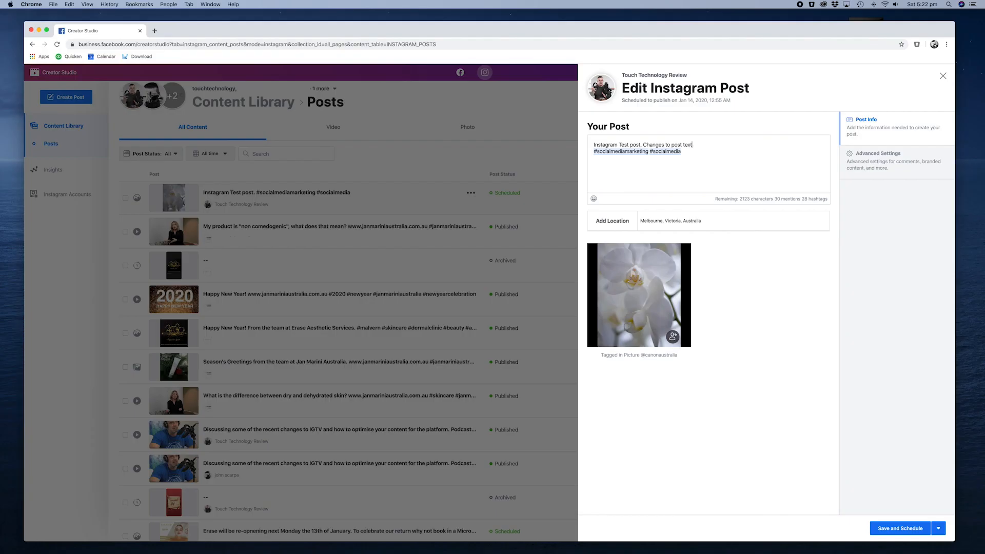
key("Return")
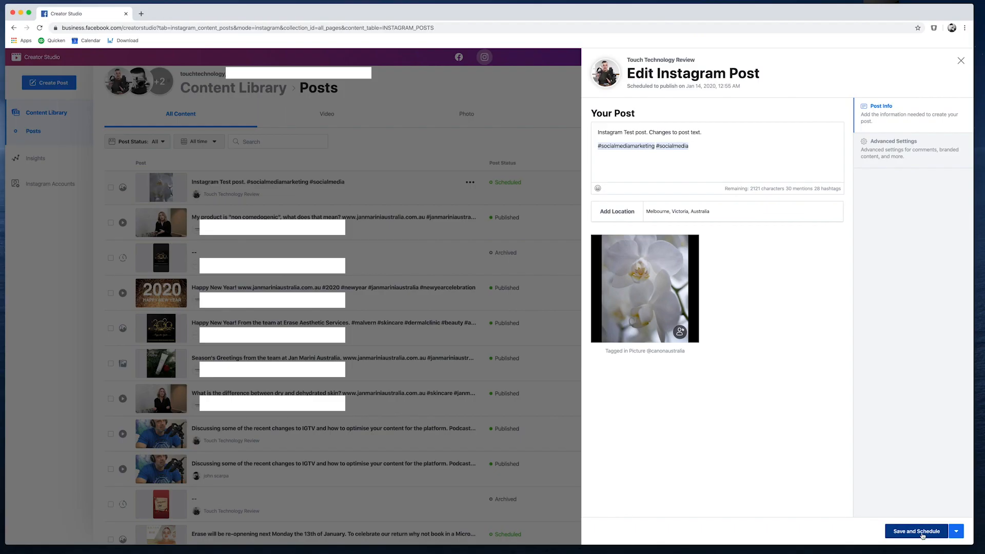
left_click(847, 516)
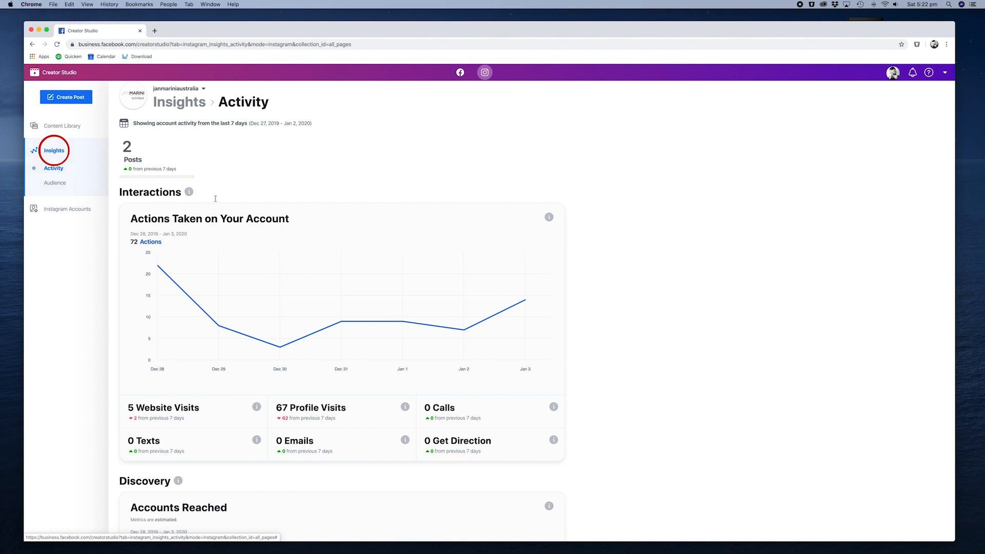
Examine the Activity insights of the janmariniaustralia account, from the interactions chart to the accounts reached and impressions.
mouse_move(451, 314)
scroll(455, 308, "down", 1)
scroll(455, 308, "down", 1)
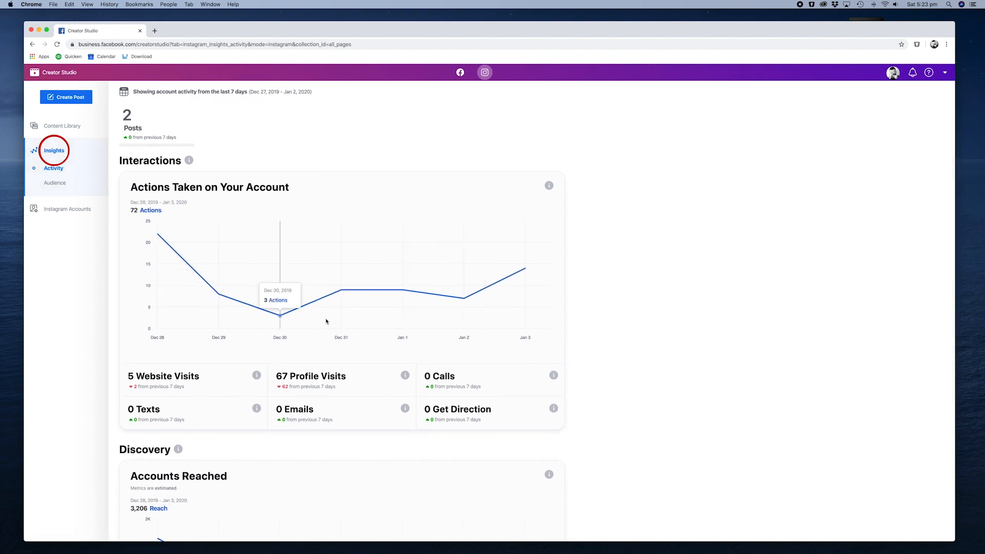
scroll(388, 335, "down", 2)
scroll(386, 336, "down", 5)
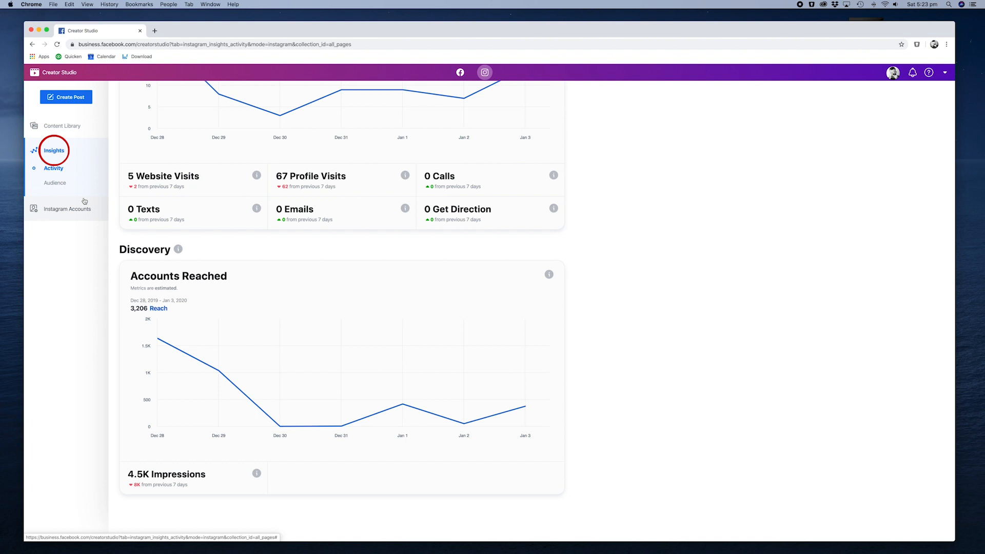
scroll(72, 192, "up", 5)
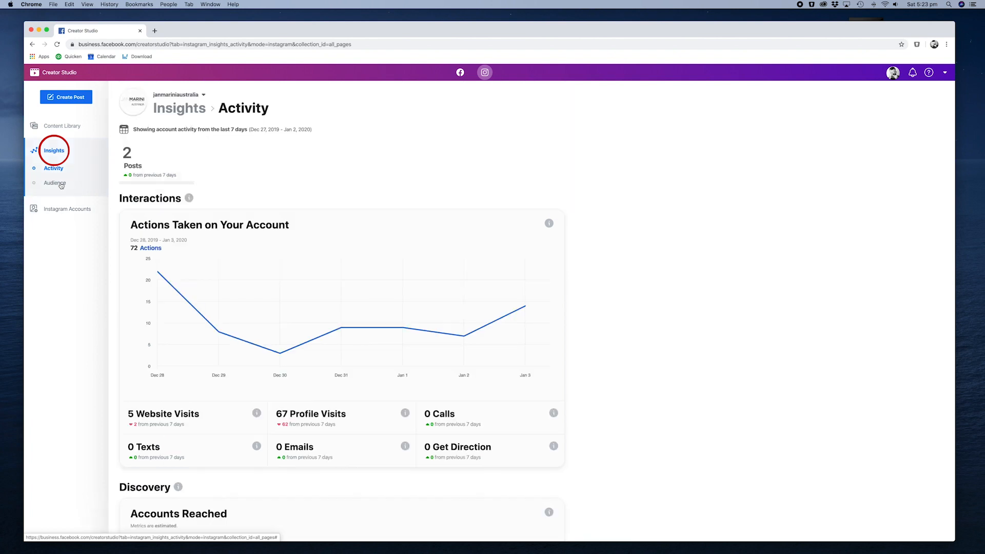
Review the Audience insights, including follower countries and cities, and show when followers are on Instagram by day and hour.
left_click(61, 185)
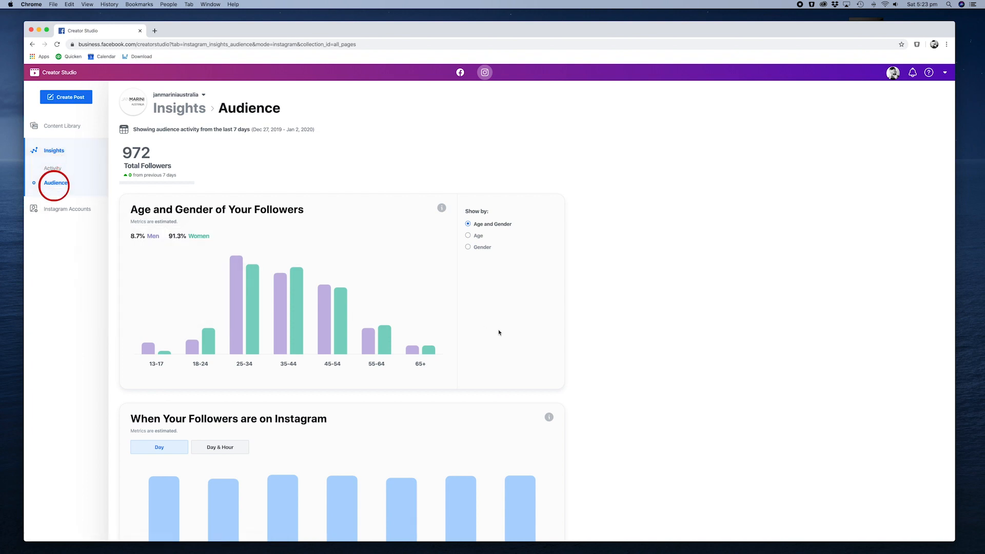
scroll(499, 332, "down", 5)
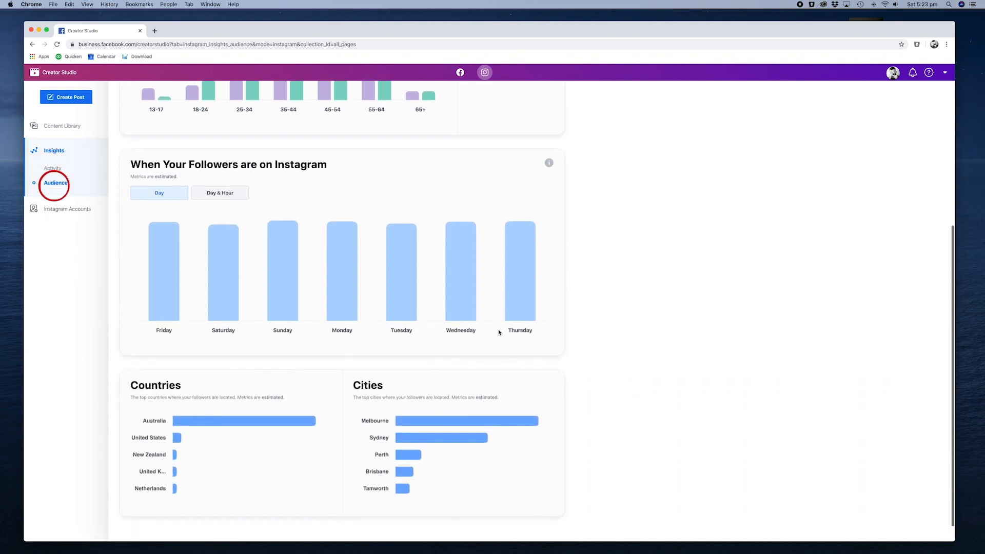
scroll(499, 332, "down", 1)
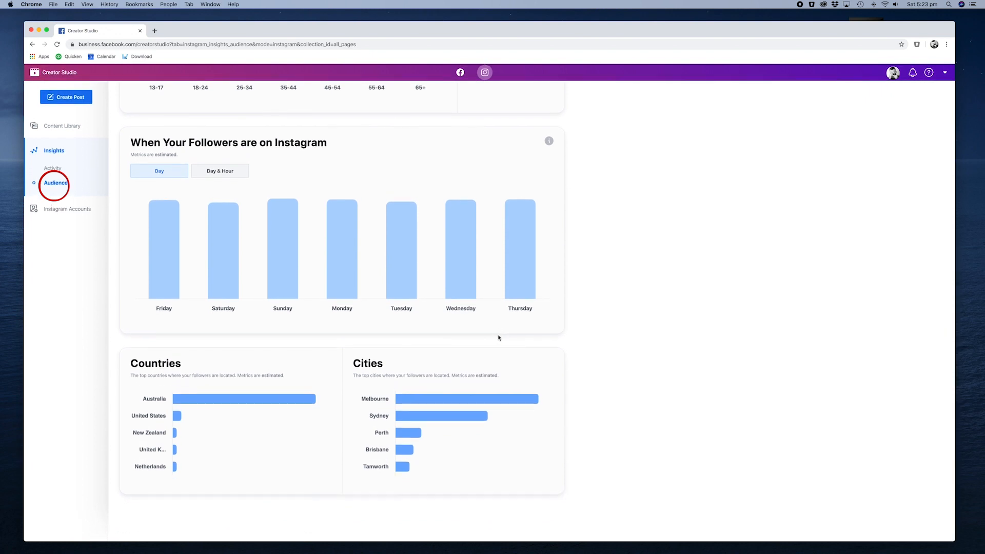
left_click(217, 173)
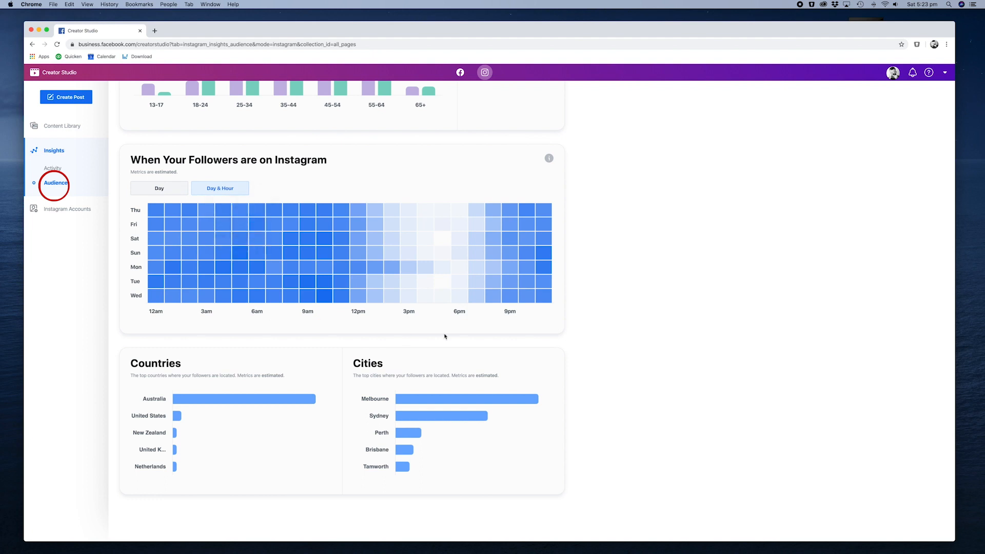